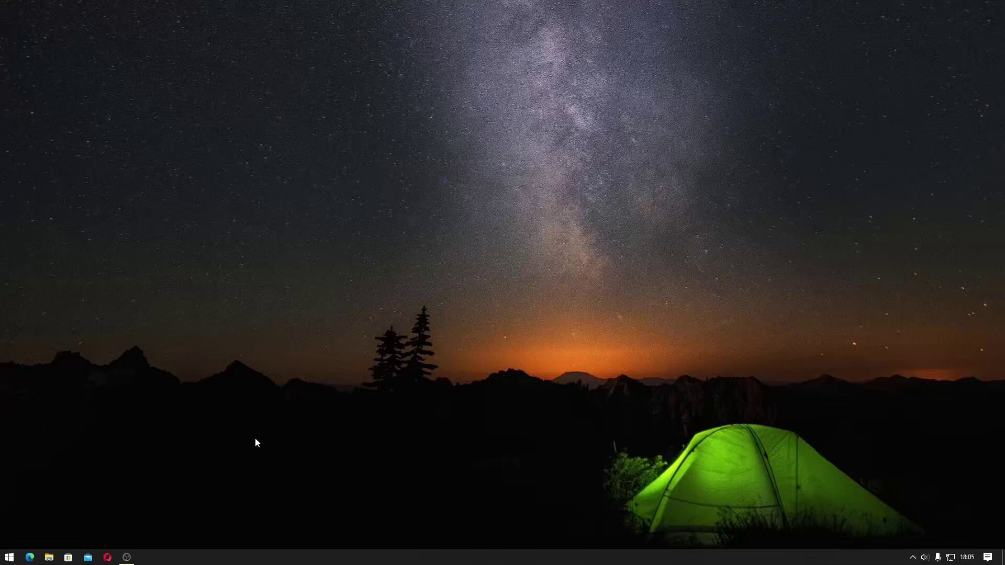
key(super)
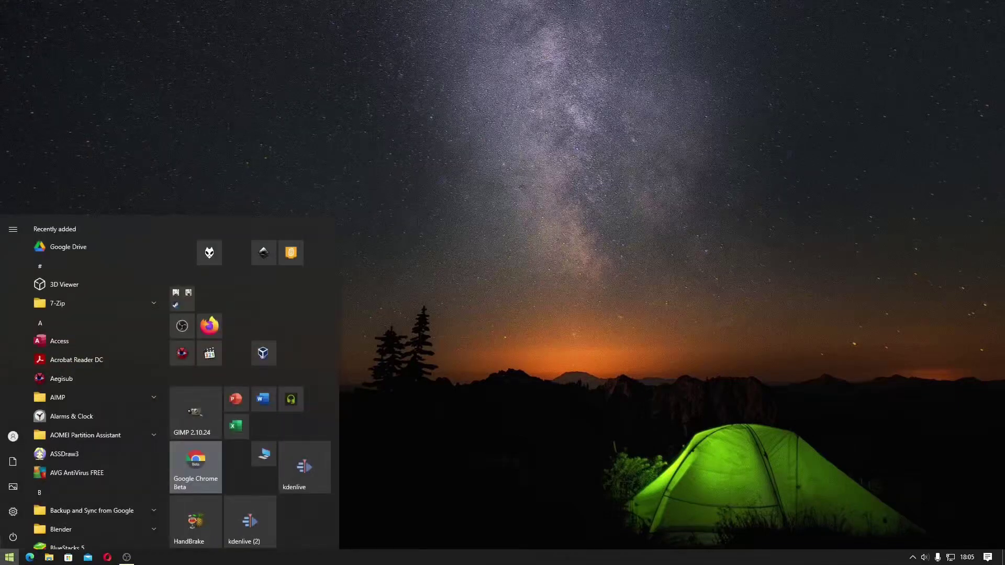
right_click(96, 359)
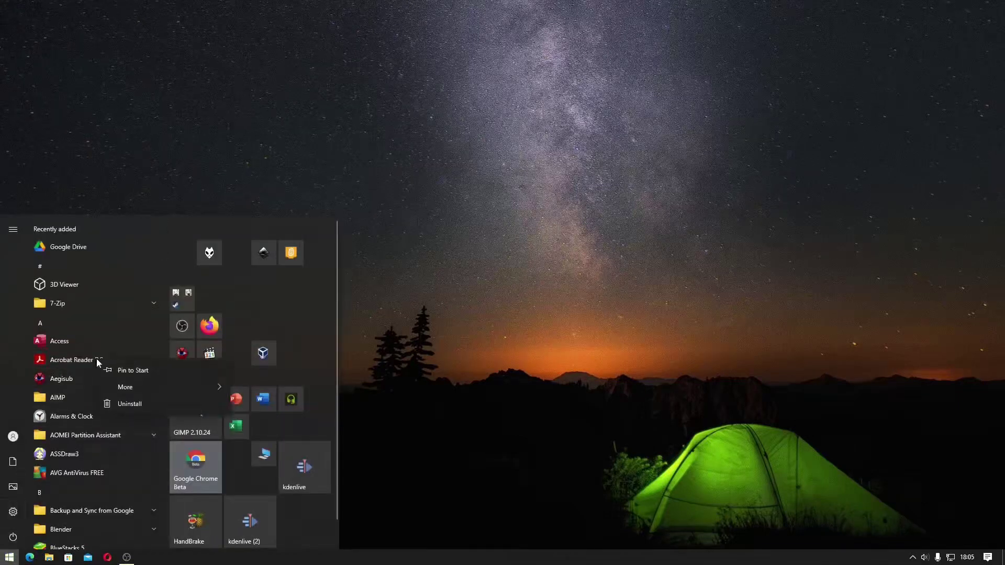
click(132, 401)
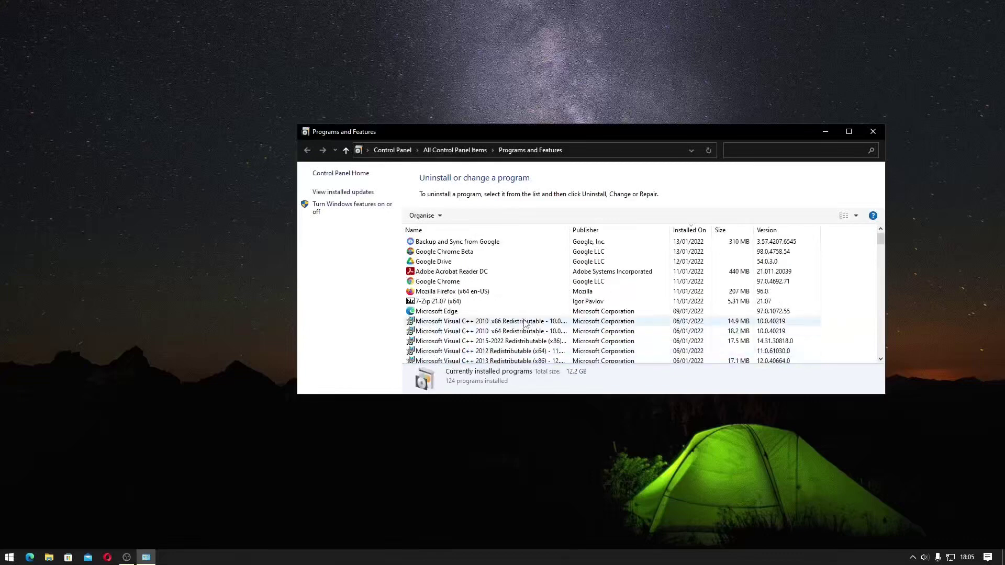
click(873, 131)
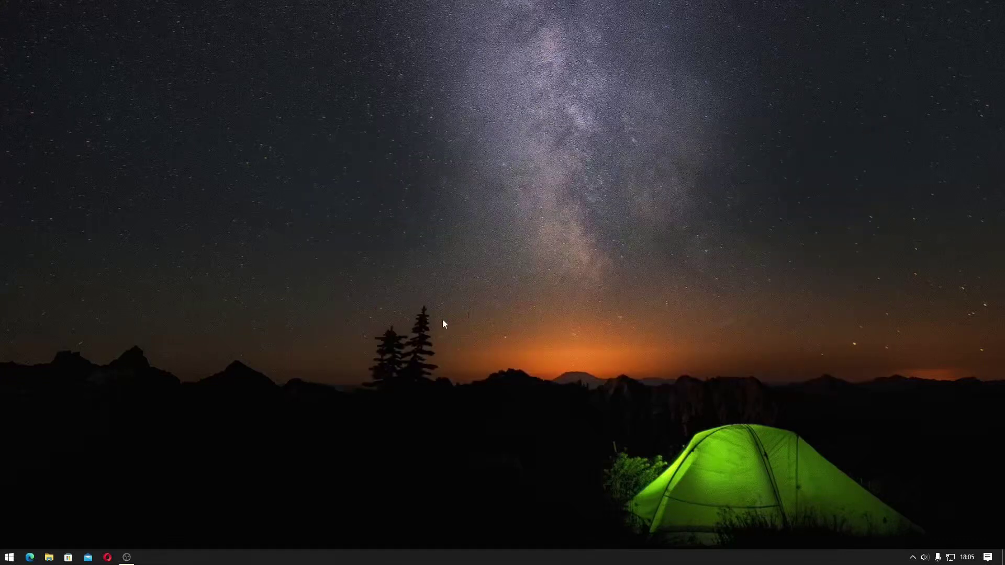
Step: Open the Programs and Features list in Control Panel
key(super)
text(con)
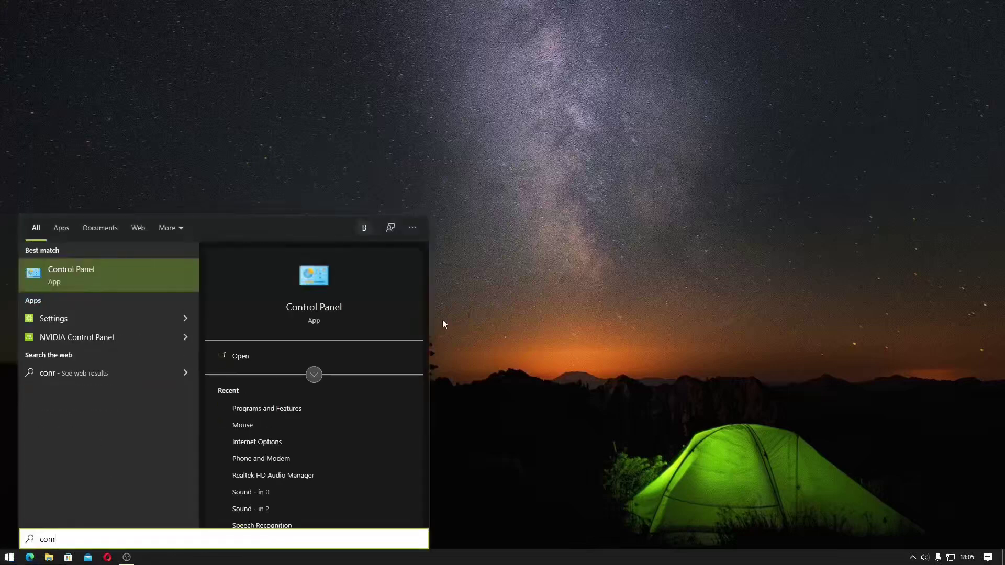
key(Return)
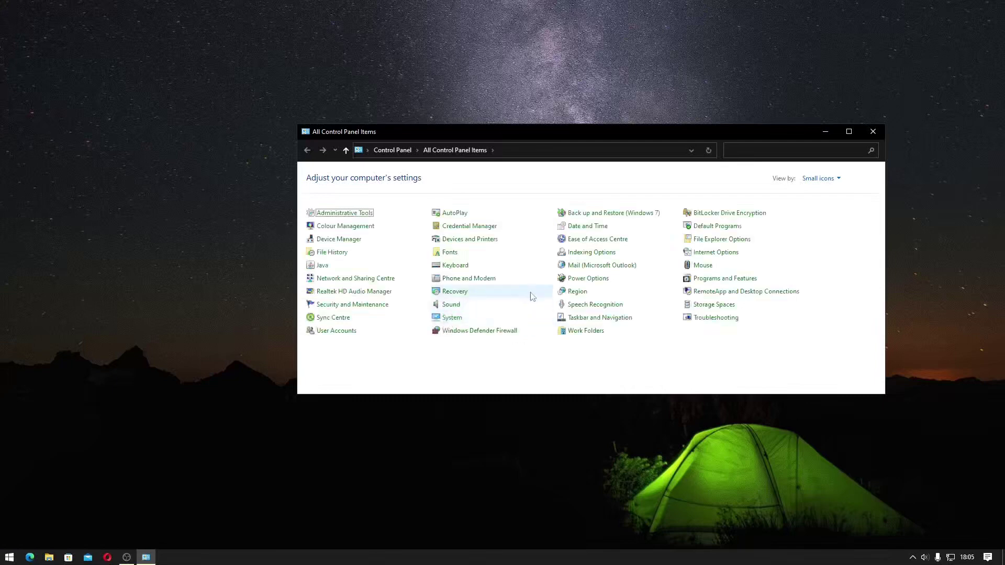
click(709, 283)
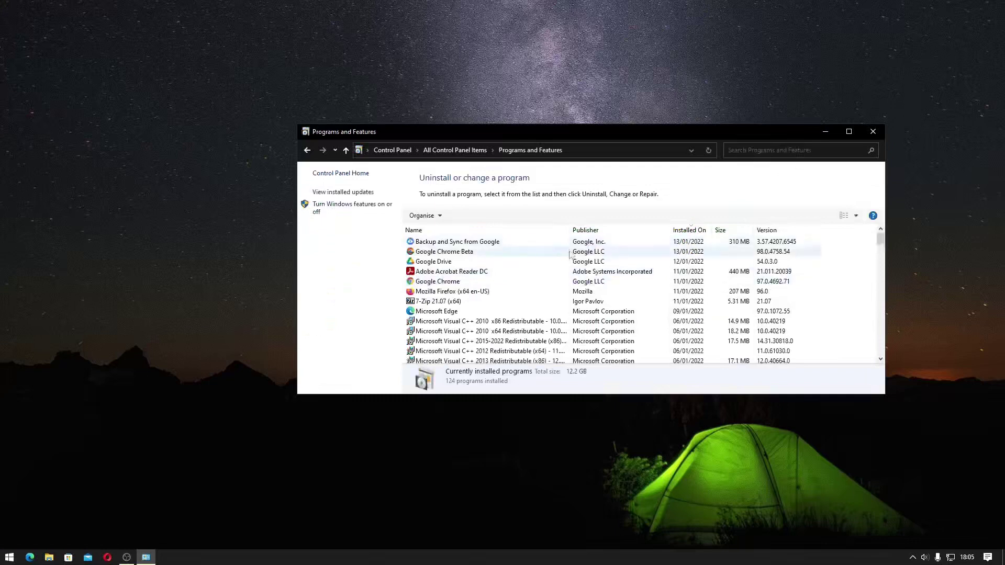
Step: Try to uninstall Adobe Acrobat Reader DC from the installed programs and cancel the running uninstall
double_click(480, 273)
click(596, 279)
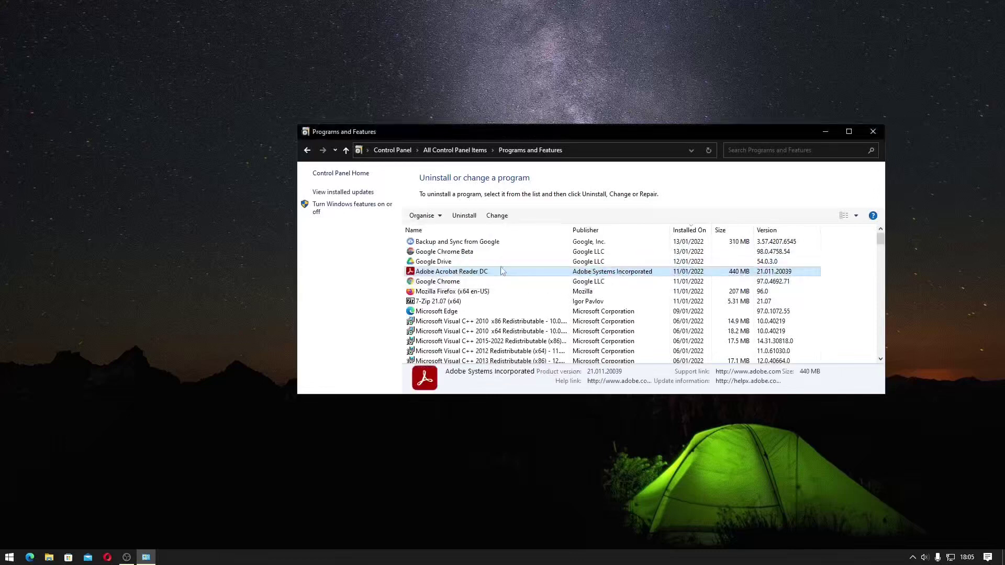
right_click(486, 273)
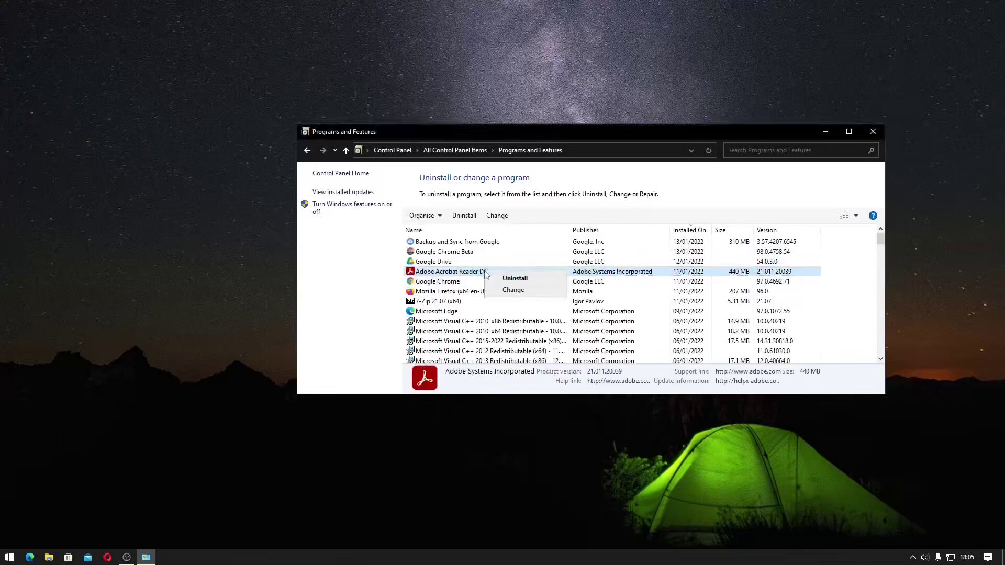
click(516, 279)
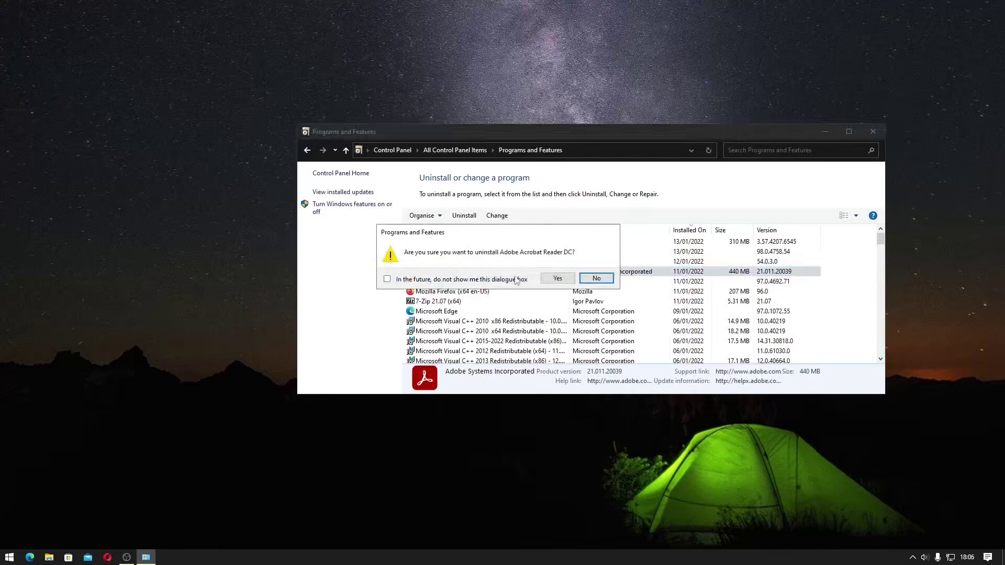
click(551, 279)
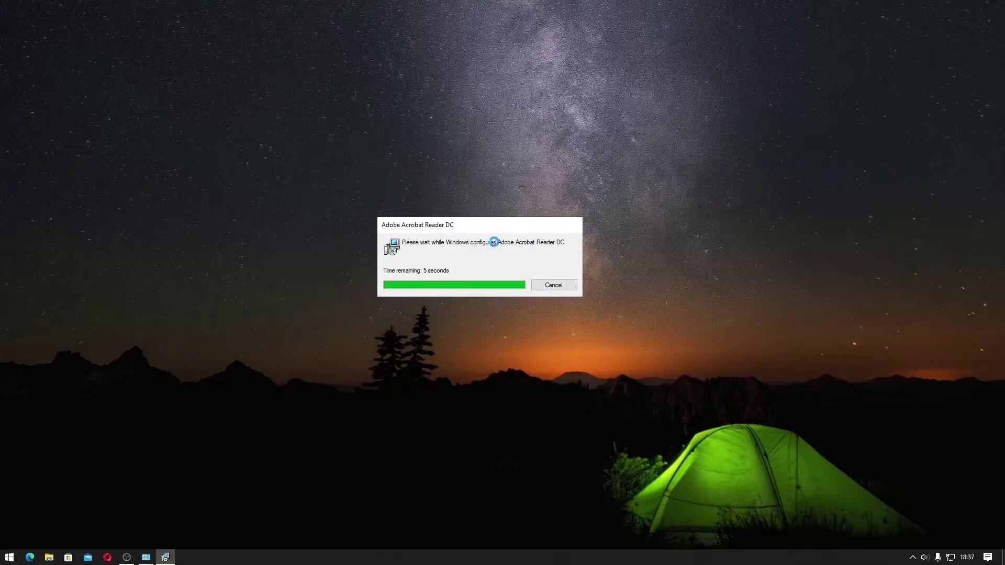
click(558, 285)
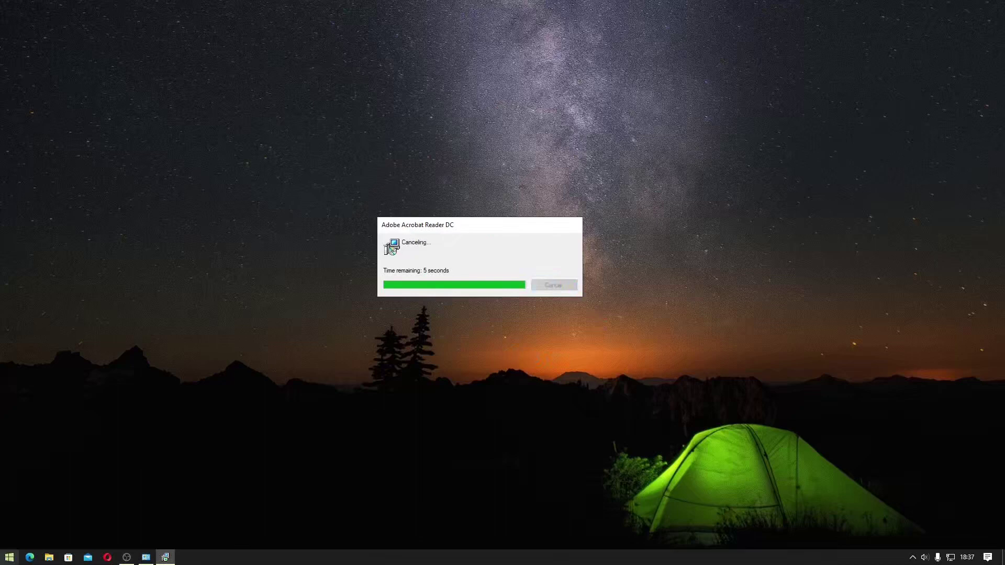
Step: Switch to Google Chrome Beta and search the web for "acrobat reader cleaner"
click(10, 557)
click(205, 461)
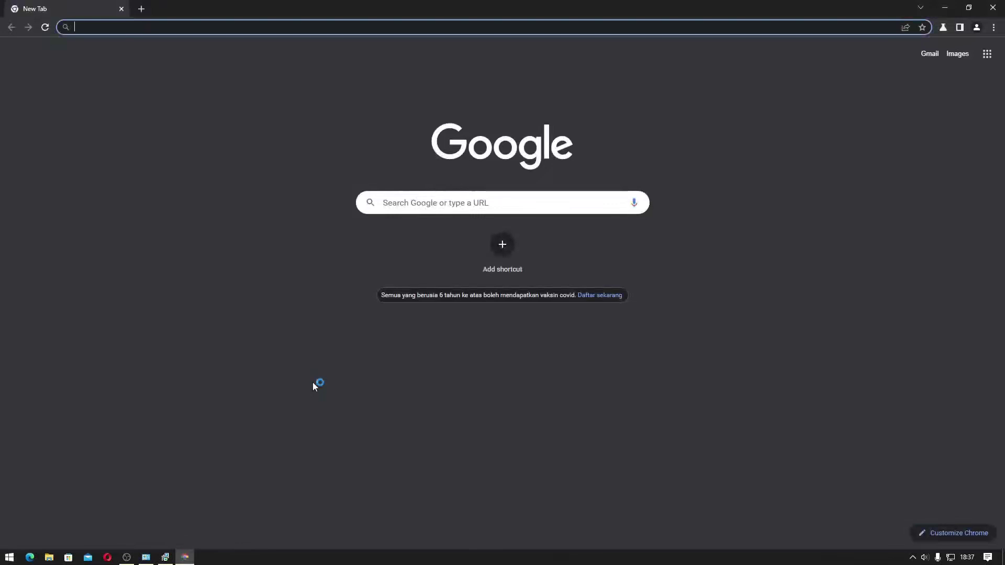
text(acroba)
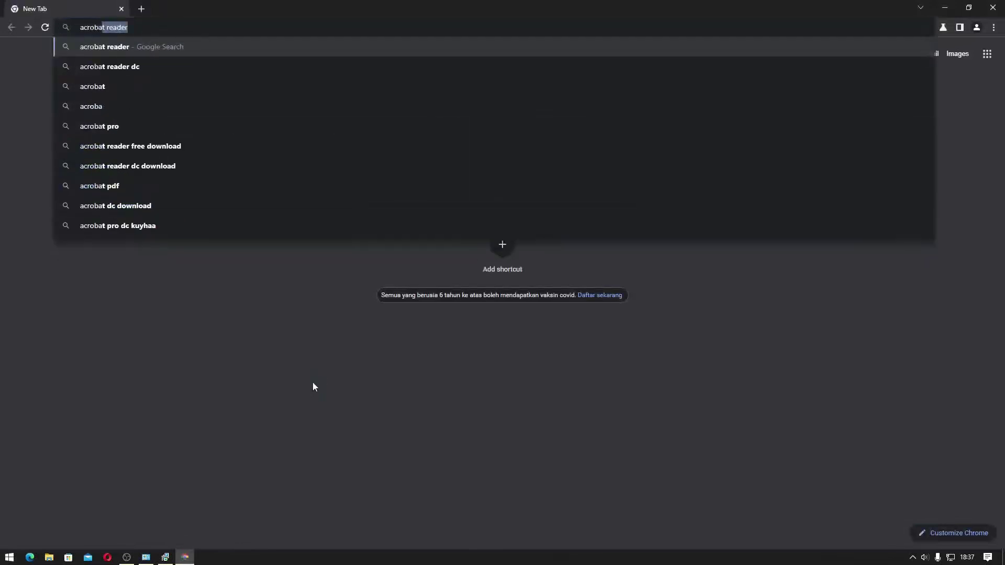
text(t reader cl)
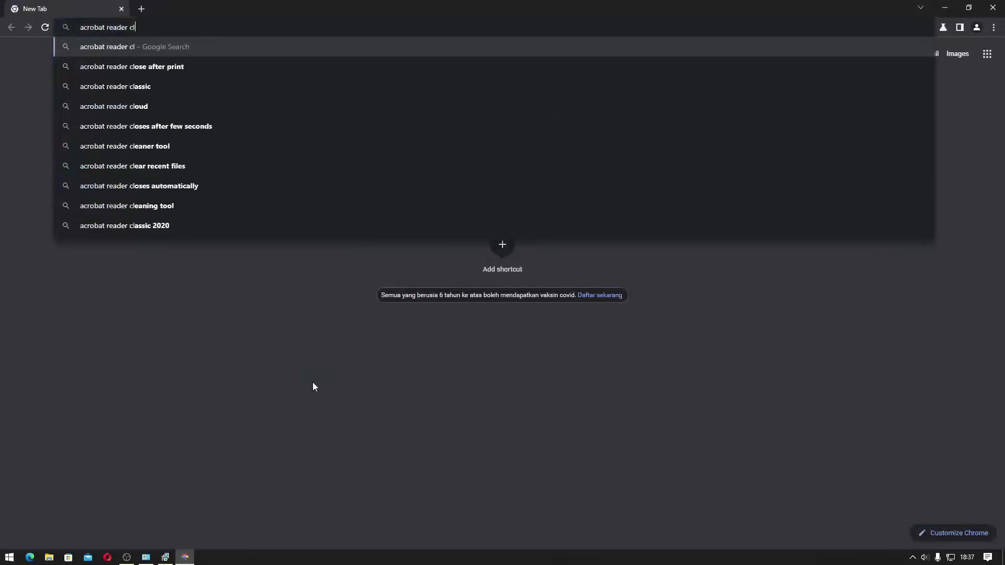
text(eaner)
key(Return)
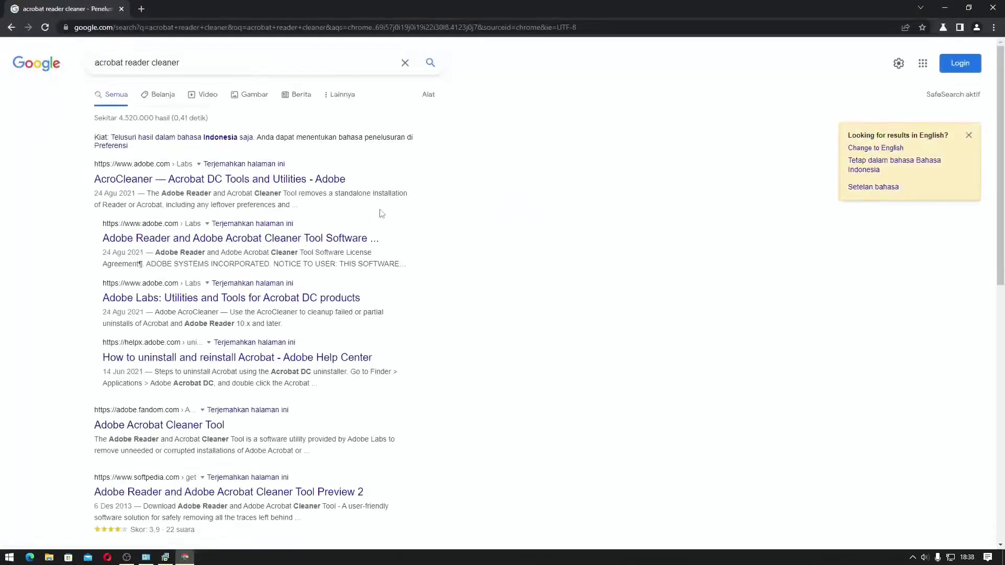
Step: Open Adobe's AcroCleaner page from the search results and download the Feb 9, 2021 cleaner for 64-bit products
middle_click(305, 180)
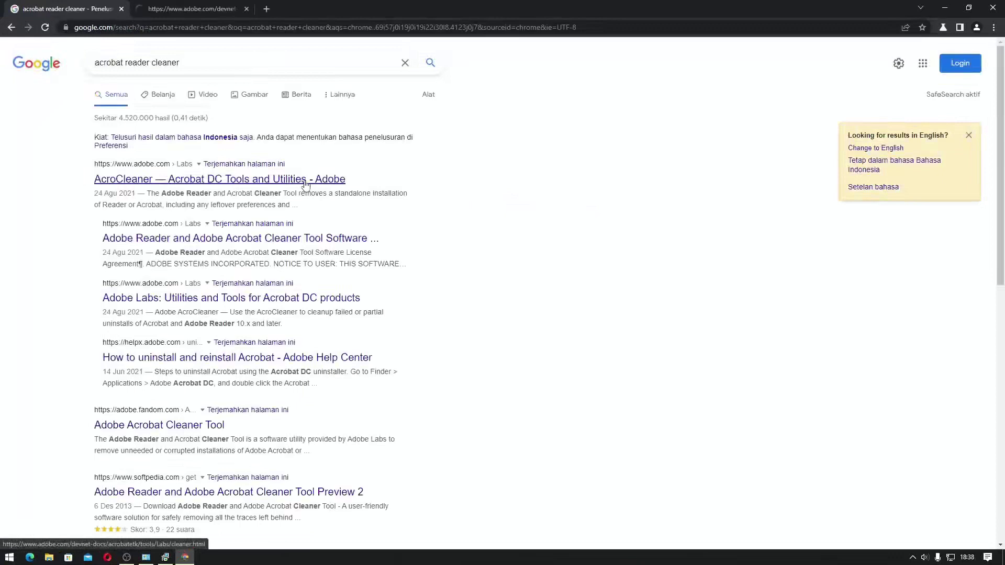
click(194, 8)
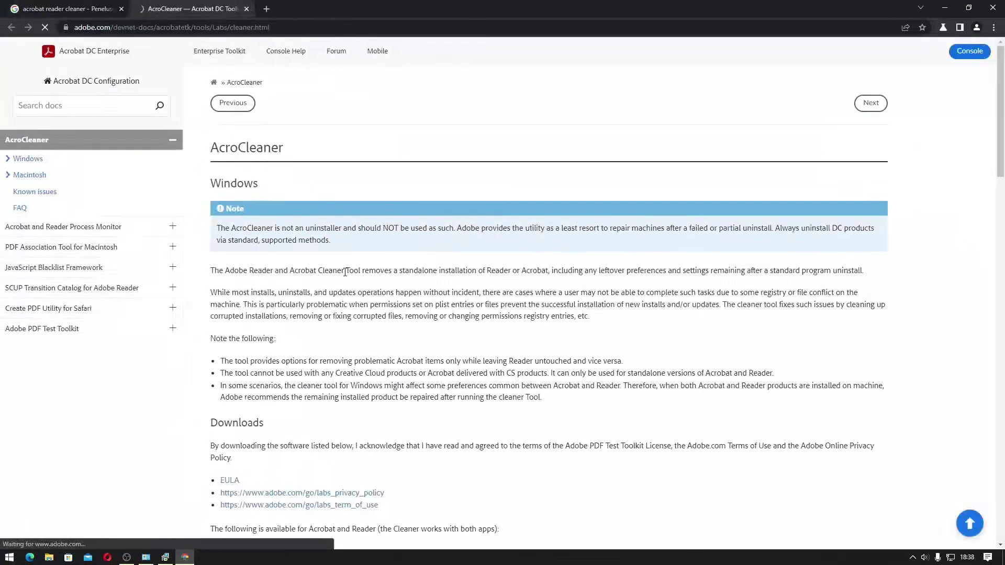
scroll(349, 272, down, 4)
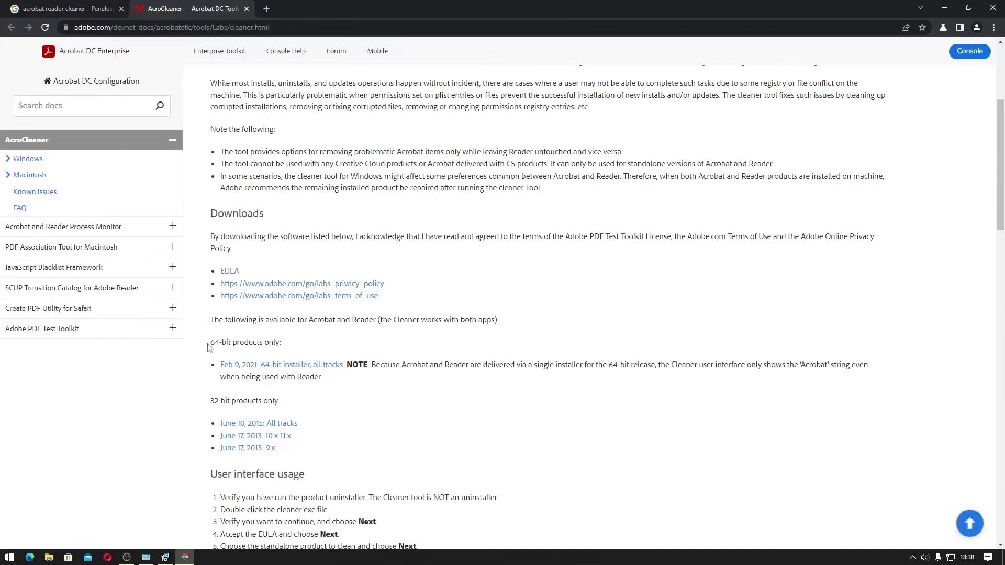
drag(210, 343, 307, 346)
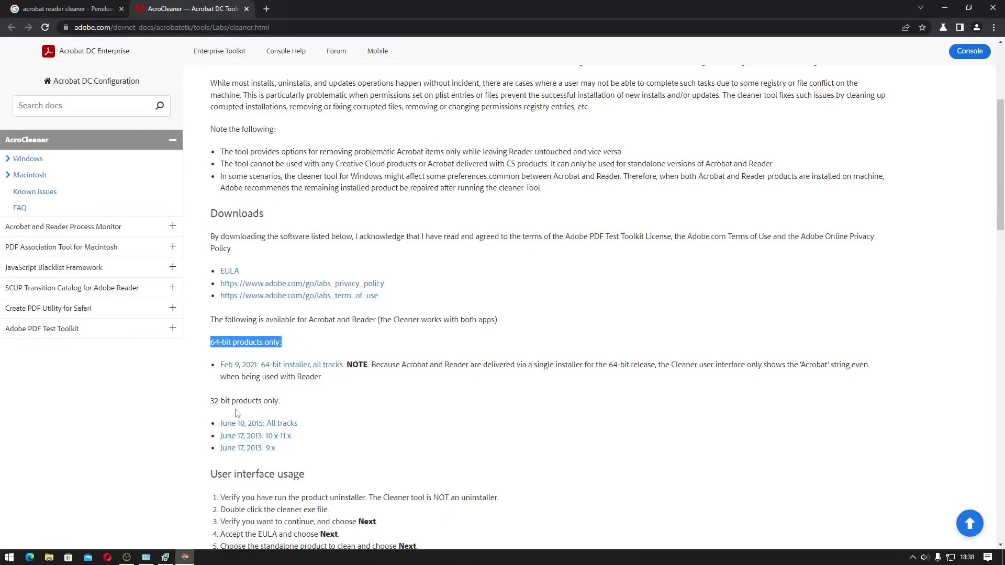
drag(208, 402, 300, 405)
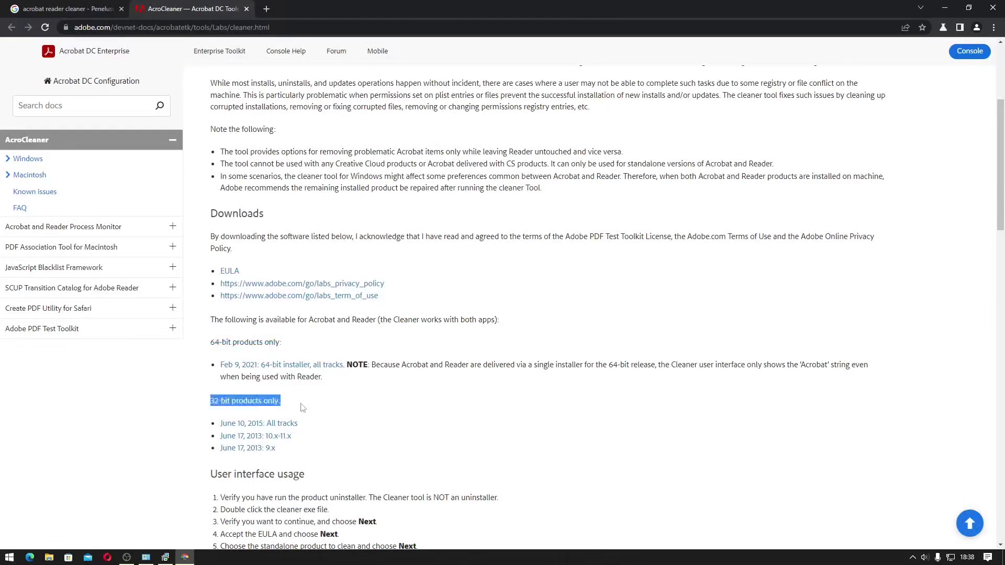
click(282, 373)
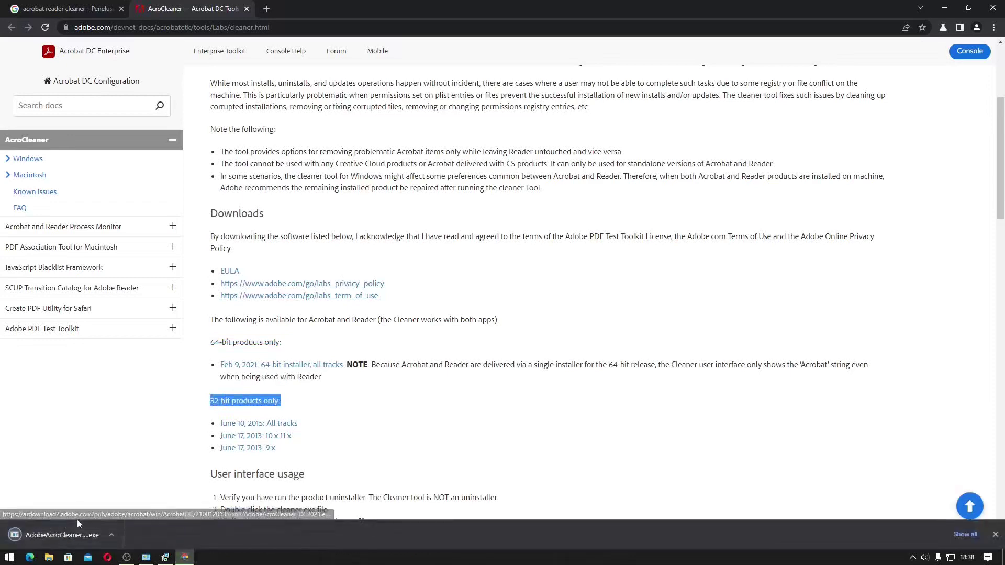
Step: Run AdobeAcroCleaner_DC2021 from the Downloads folder in File Explorer and allow it to make changes to the device
click(79, 537)
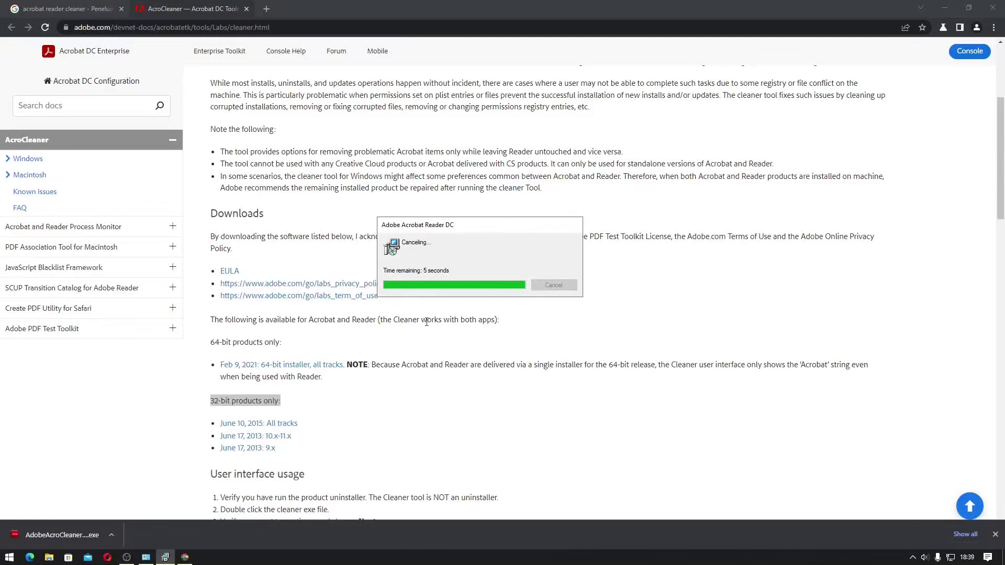
click(49, 557)
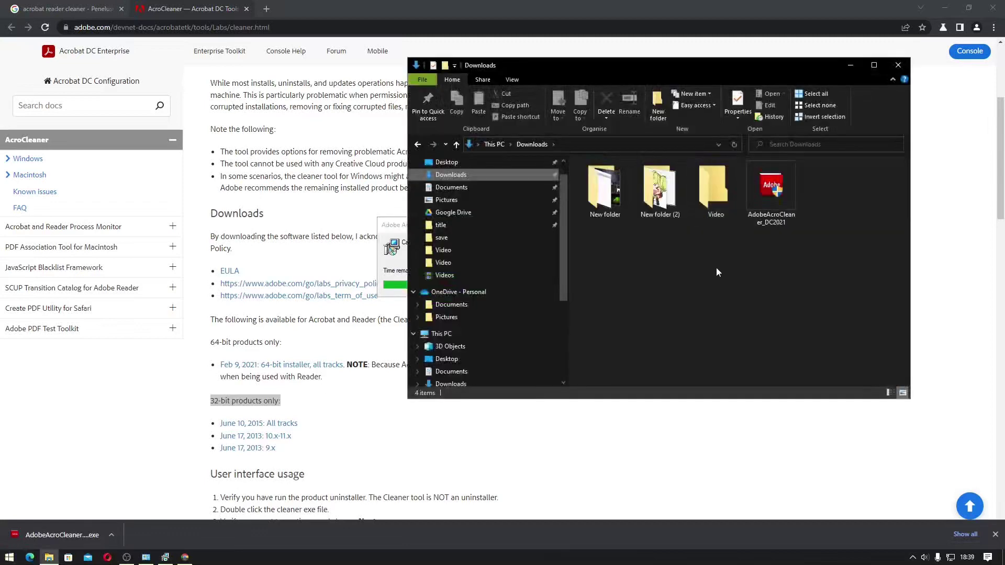
click(774, 198)
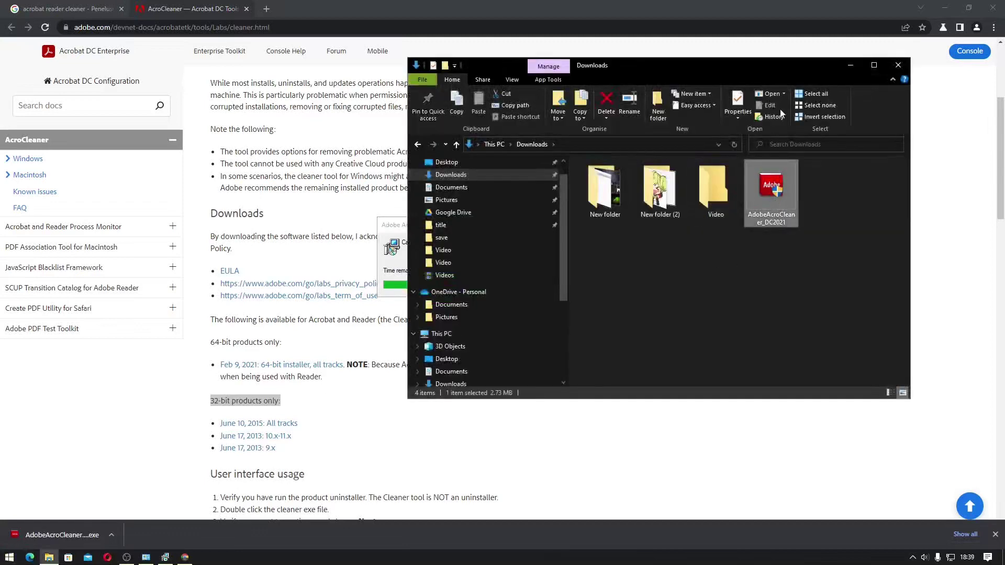
click(874, 65)
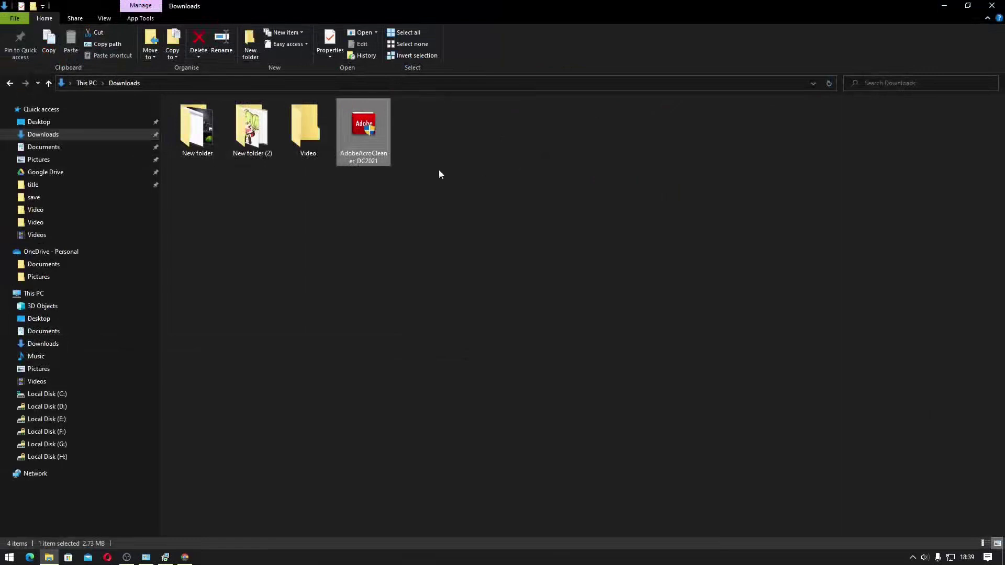
double_click(362, 137)
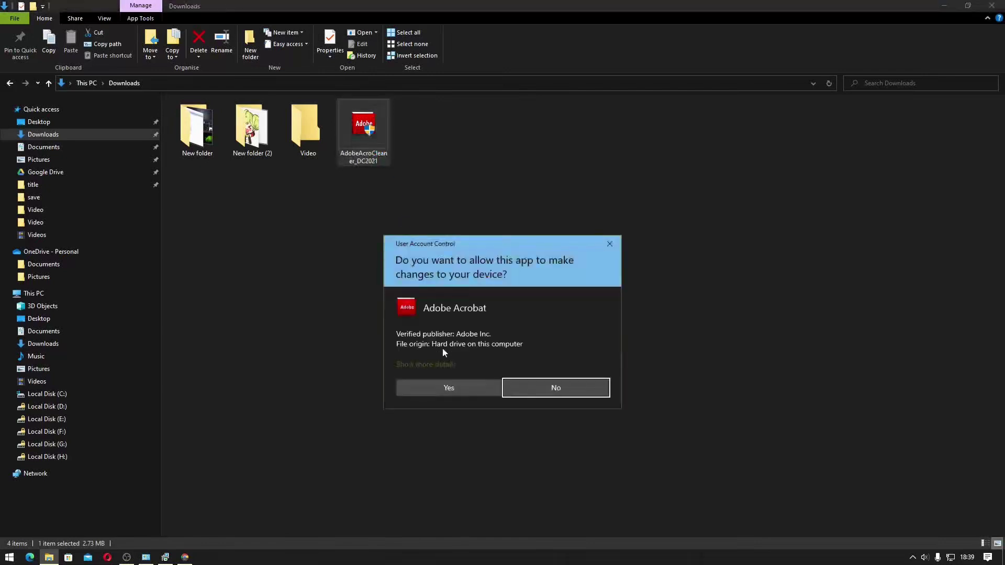
click(447, 389)
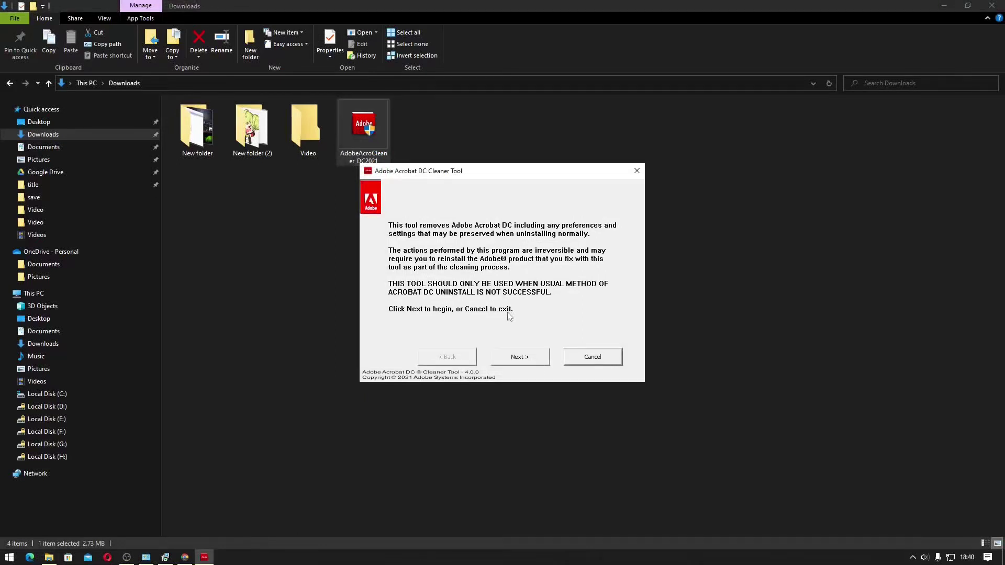
Step: Accept the cleaner tool's license agreement and clean Acrobat from the default location, adding no extra directory
click(516, 358)
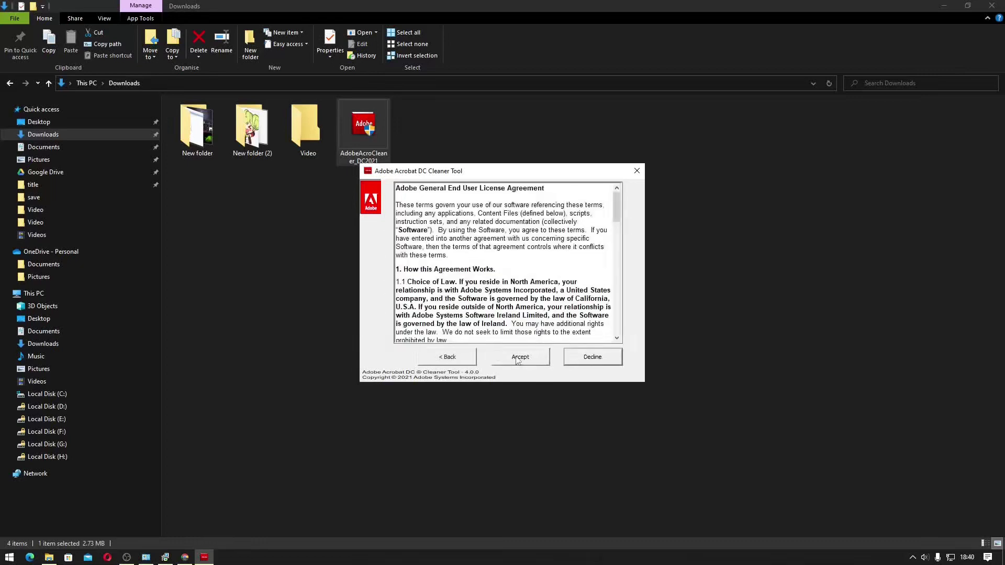
click(516, 359)
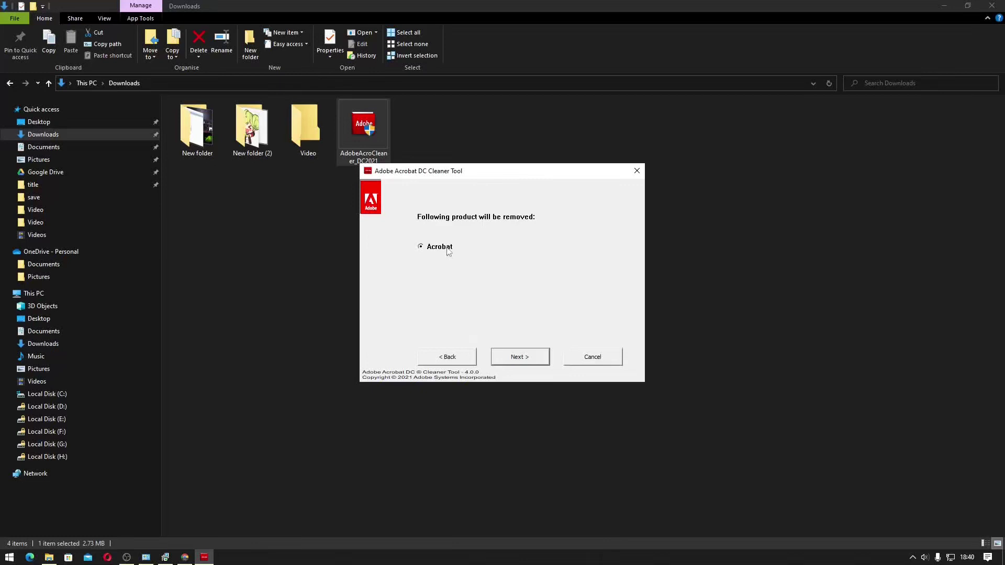
click(520, 360)
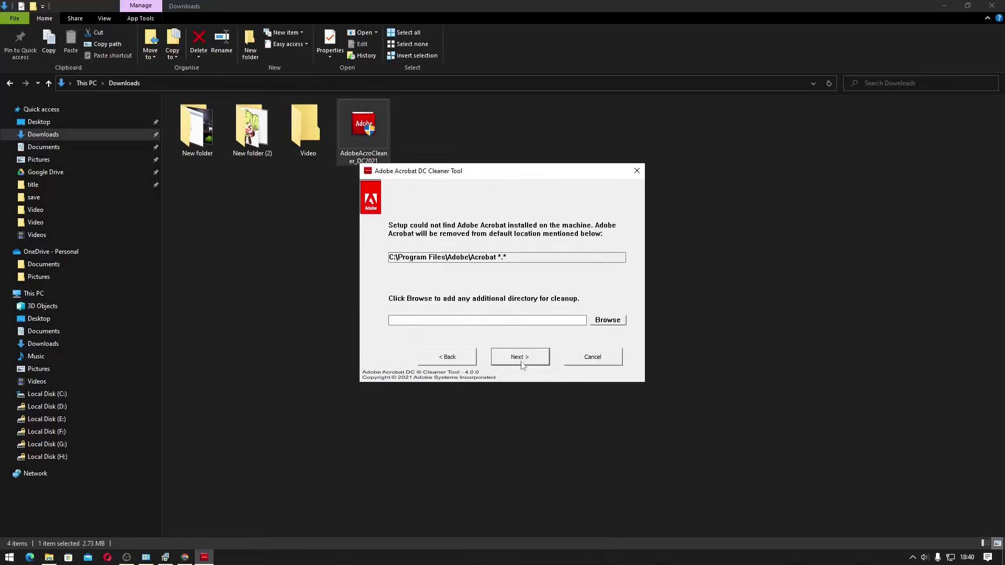
click(522, 361)
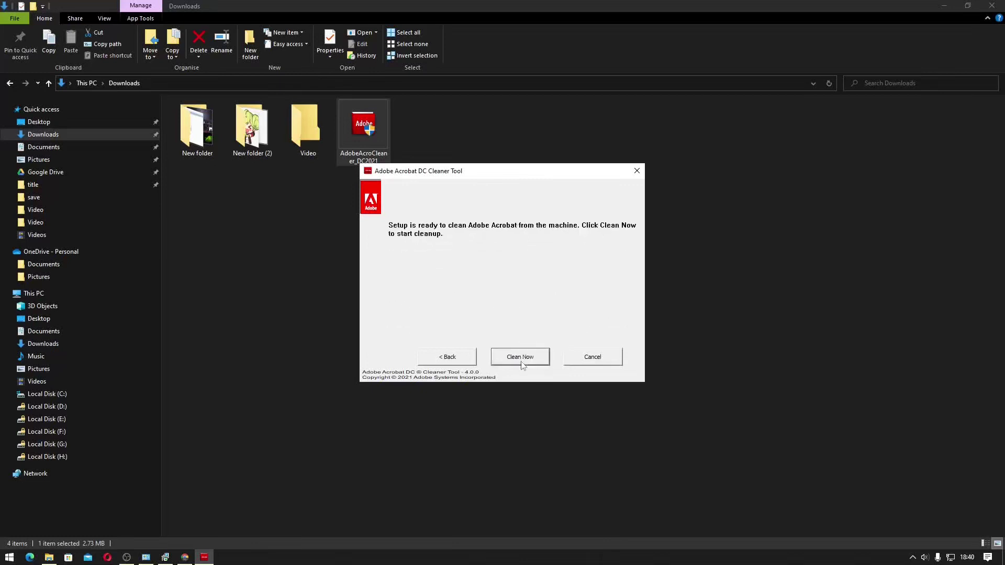
click(522, 361)
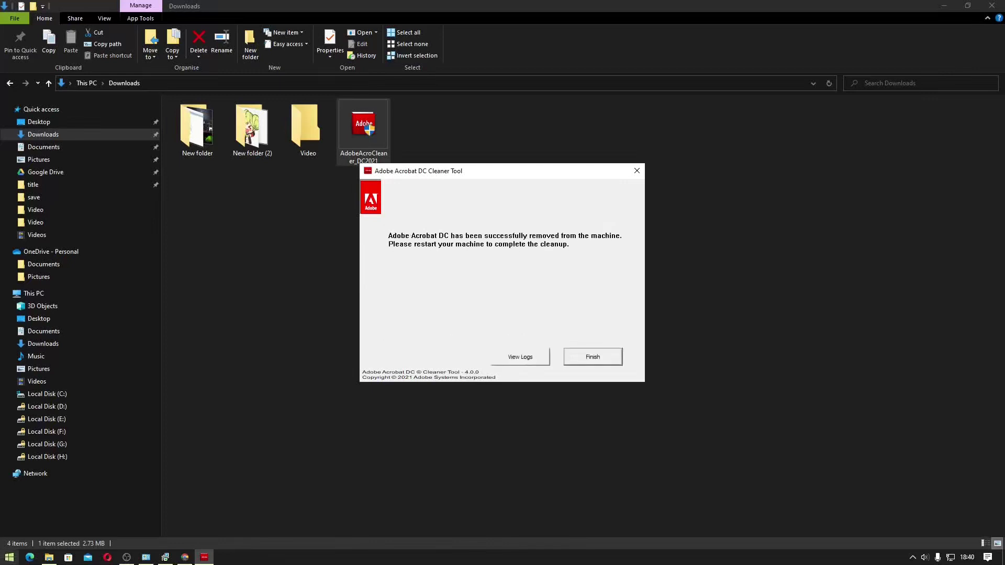
Step: Finish the cleaner tool and check the list of apps in Start for Acrobat Reader DC
click(10, 557)
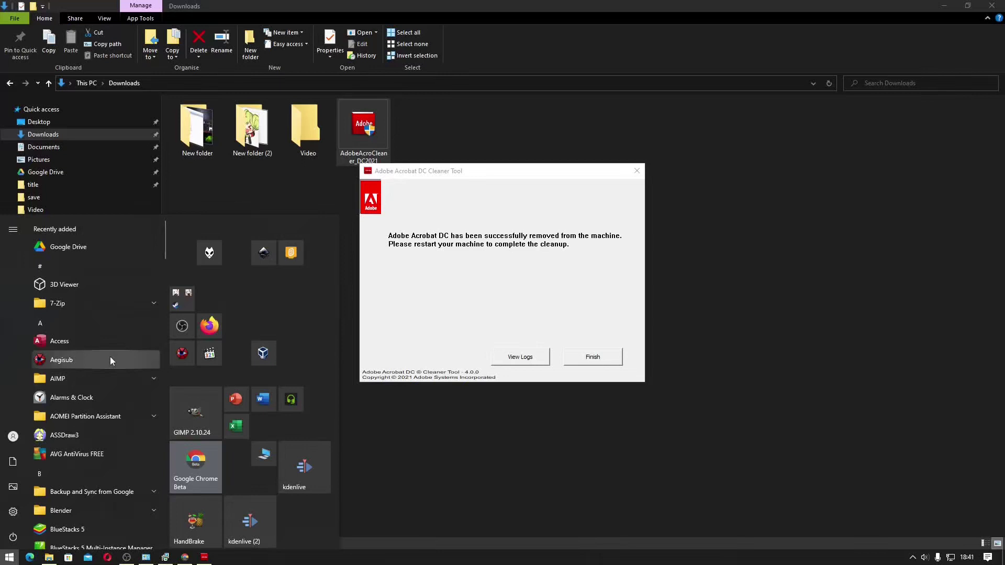
click(604, 360)
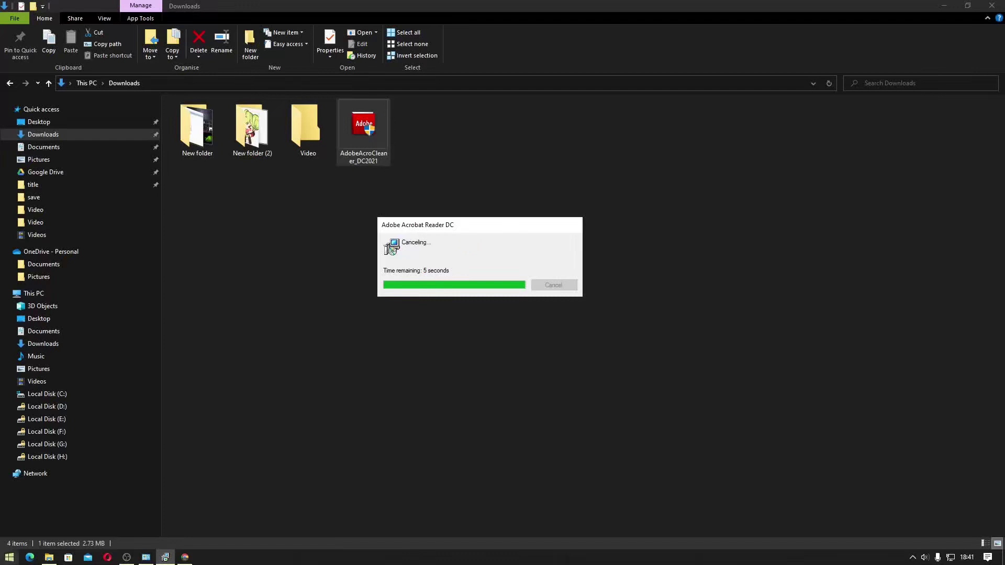
click(9, 558)
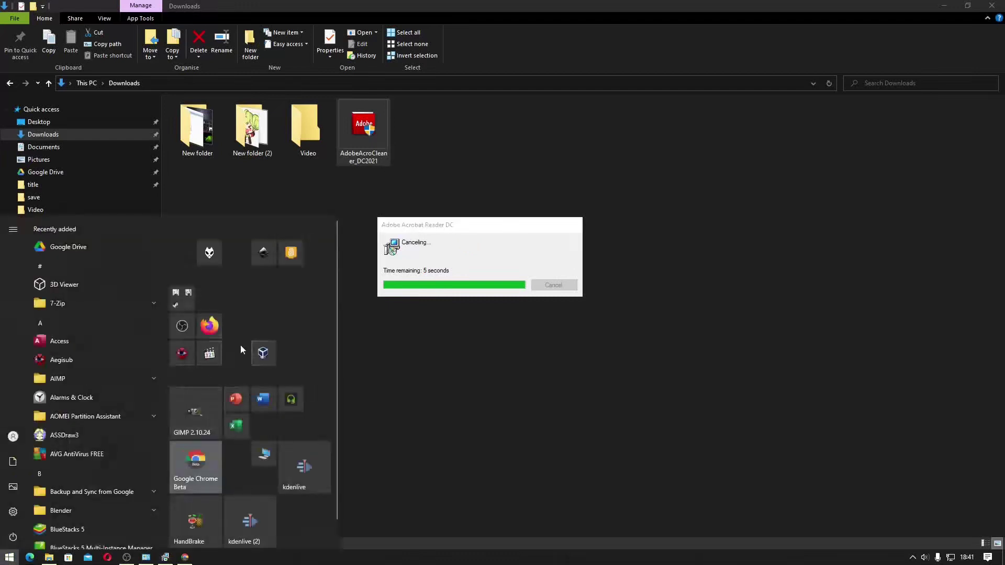
click(457, 344)
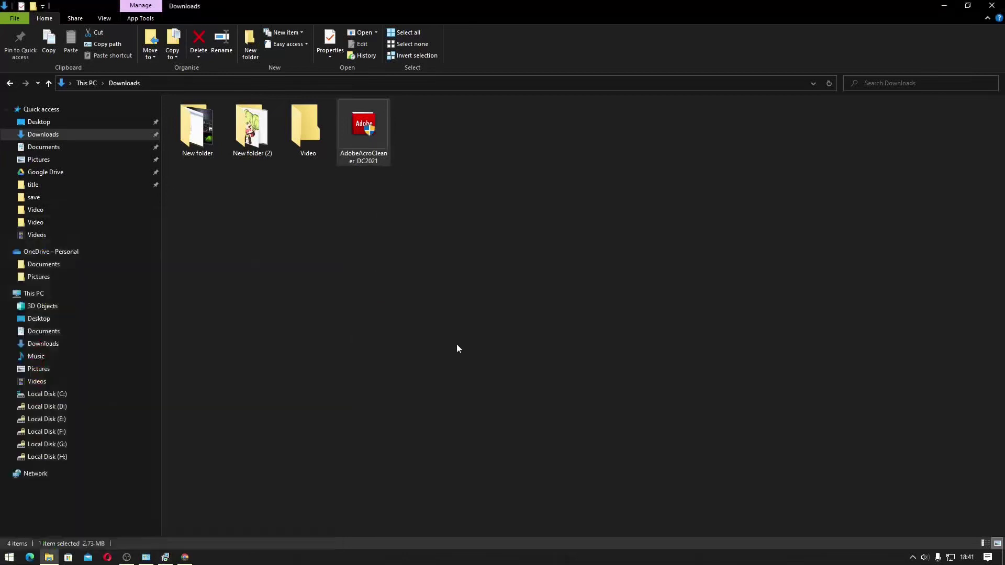